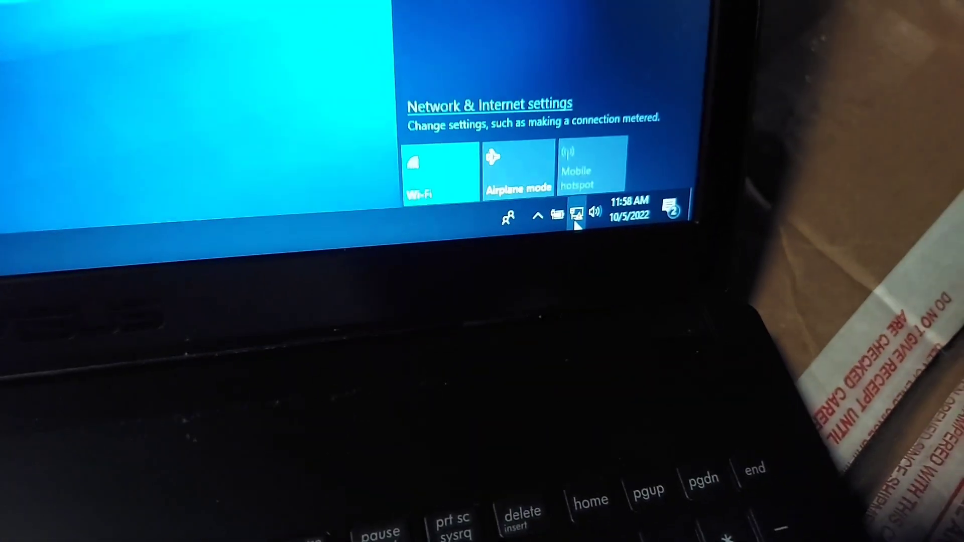
# Go from the taskbar network panel through Ethernet settings to the network adapters list.
pyautogui.click(566, 223)
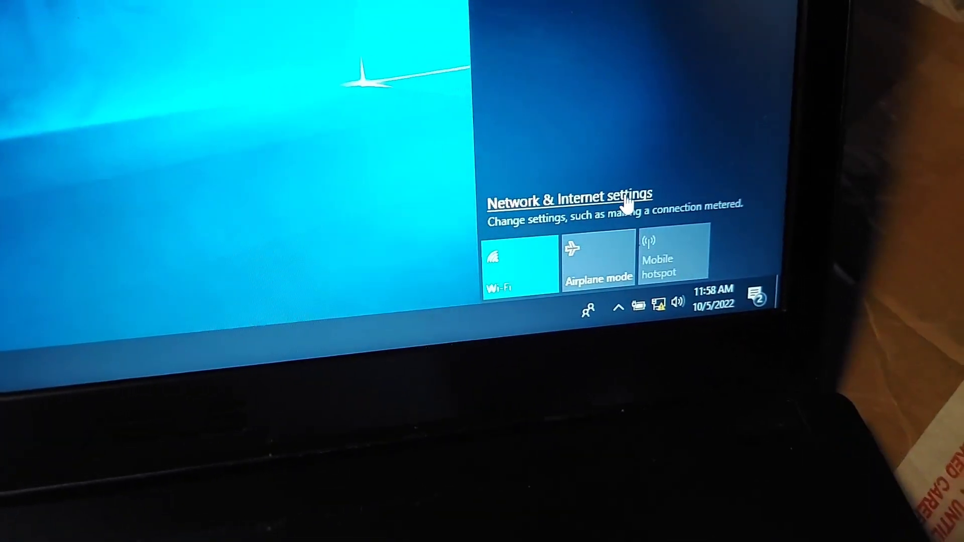
pyautogui.click(616, 204)
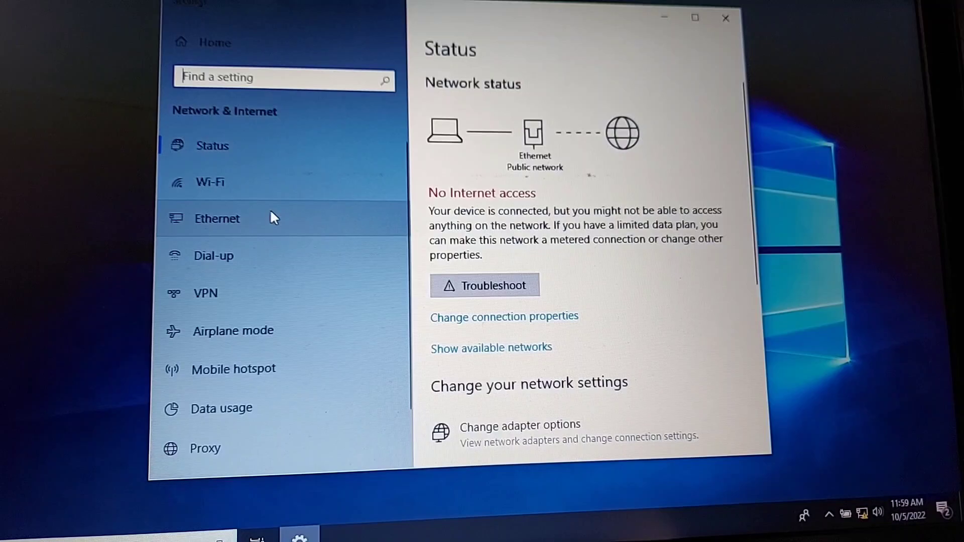
pyautogui.click(254, 218)
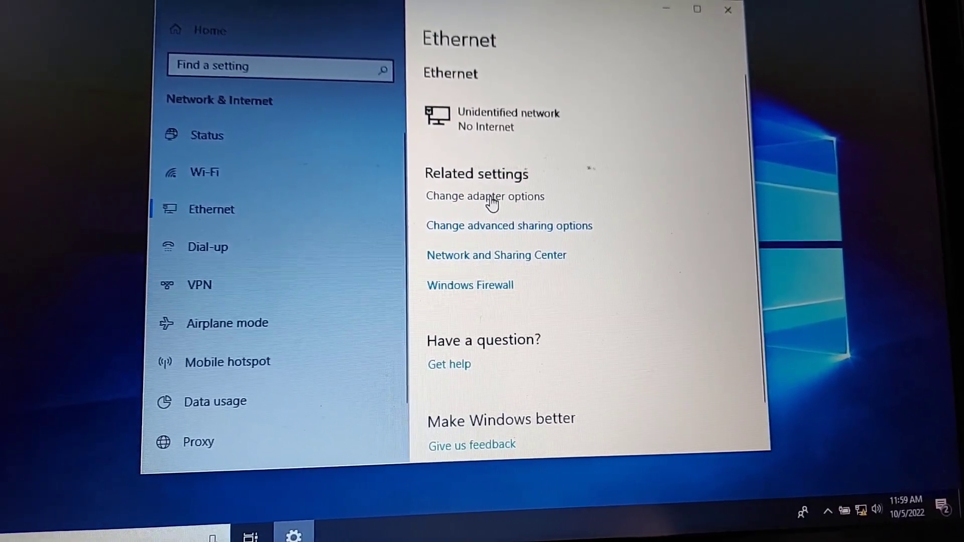
pyautogui.click(487, 207)
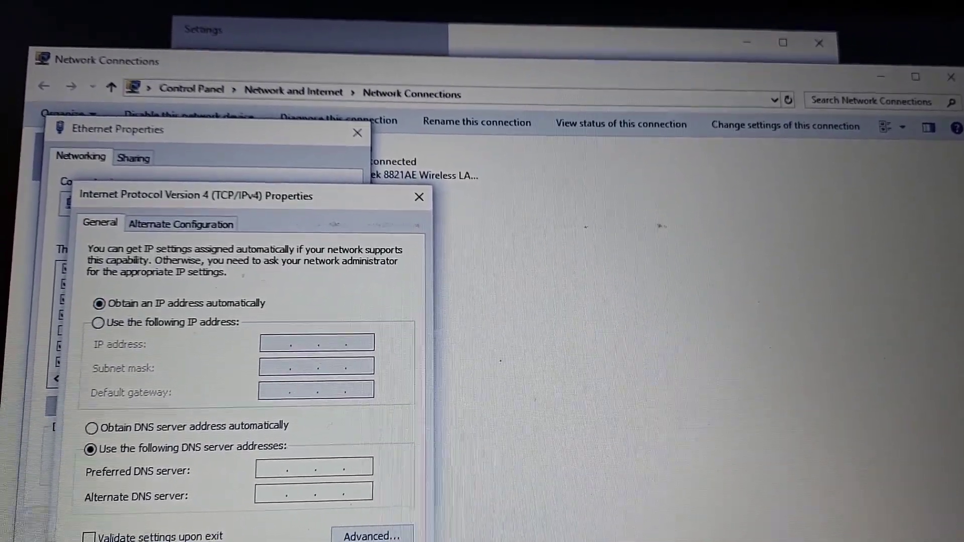
# Close the IPv4 properties, Ethernet properties and Network Connections windows without changes.
pyautogui.press('Escape')
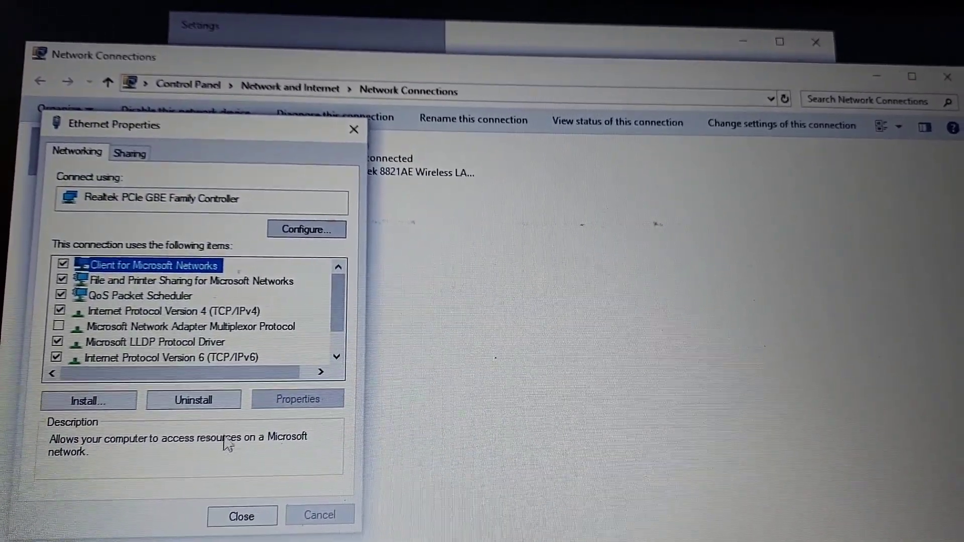
pyautogui.click(260, 518)
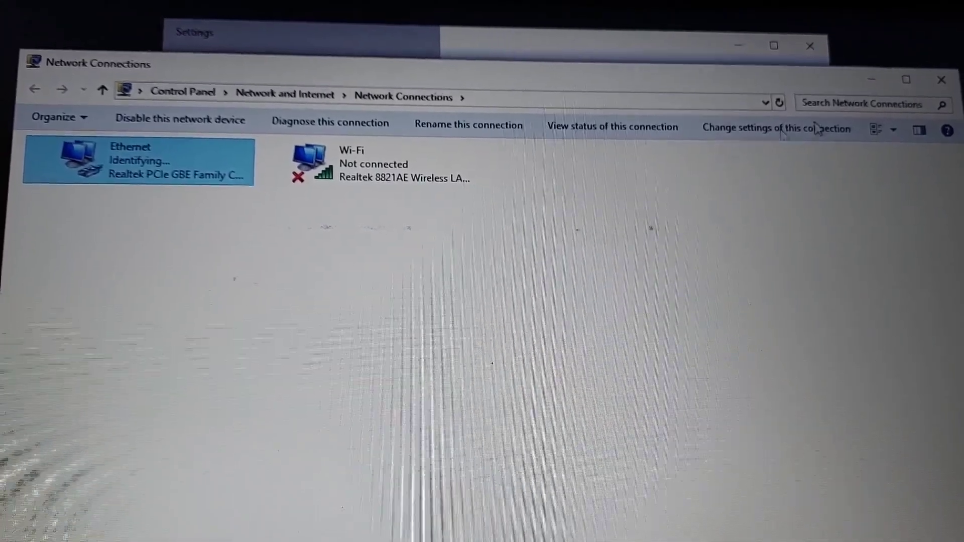
pyautogui.click(949, 85)
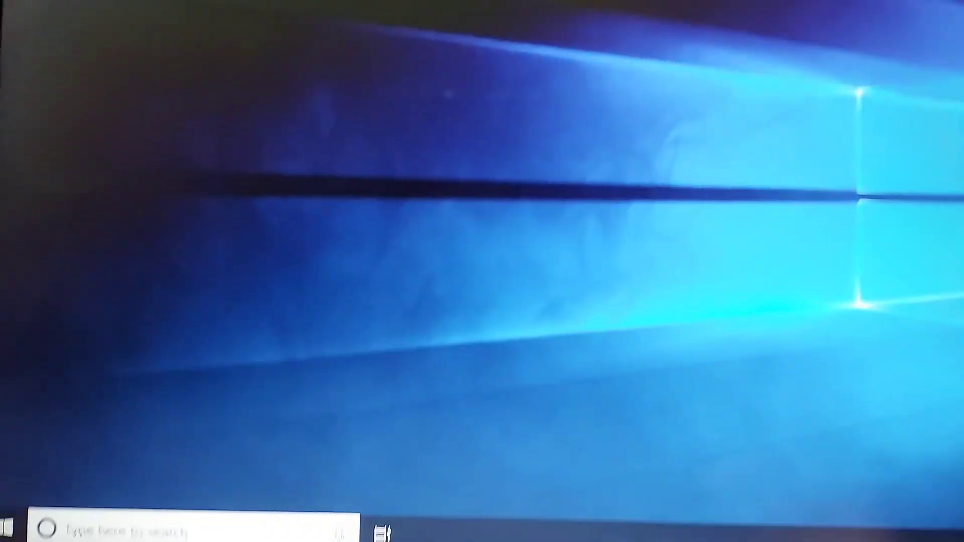
# Launch Google Chrome and load the Vertiv web card login page at 169.254.24.7.
pyautogui.press('super')
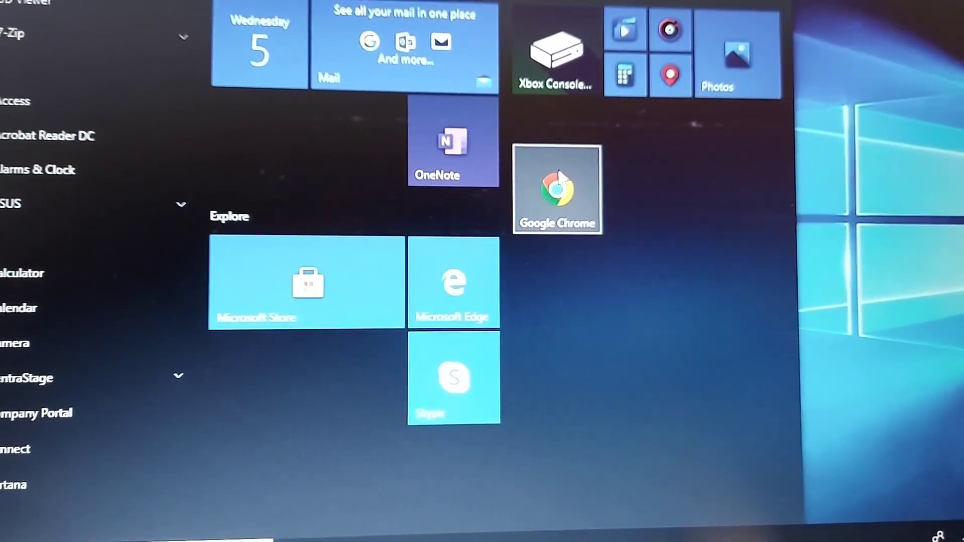
pyautogui.click(543, 213)
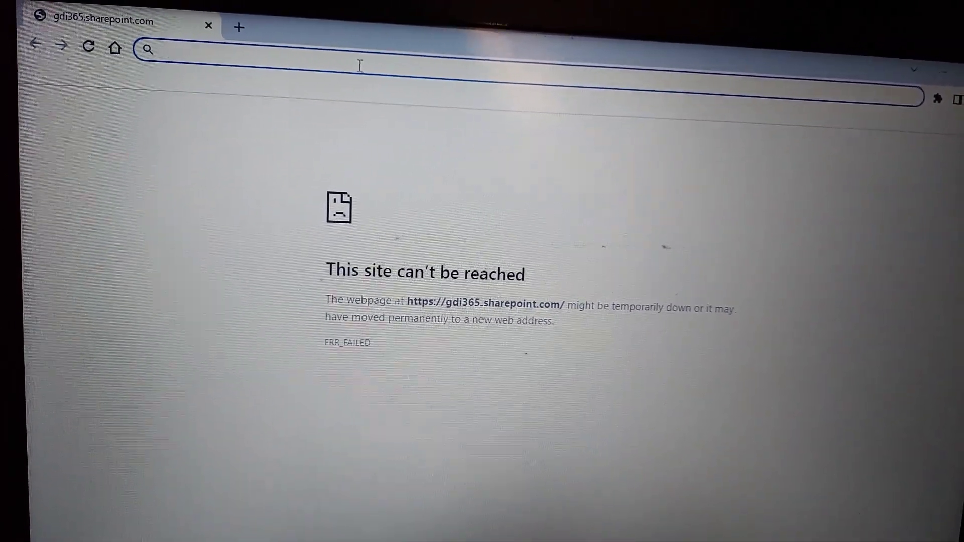
pyautogui.write('1')
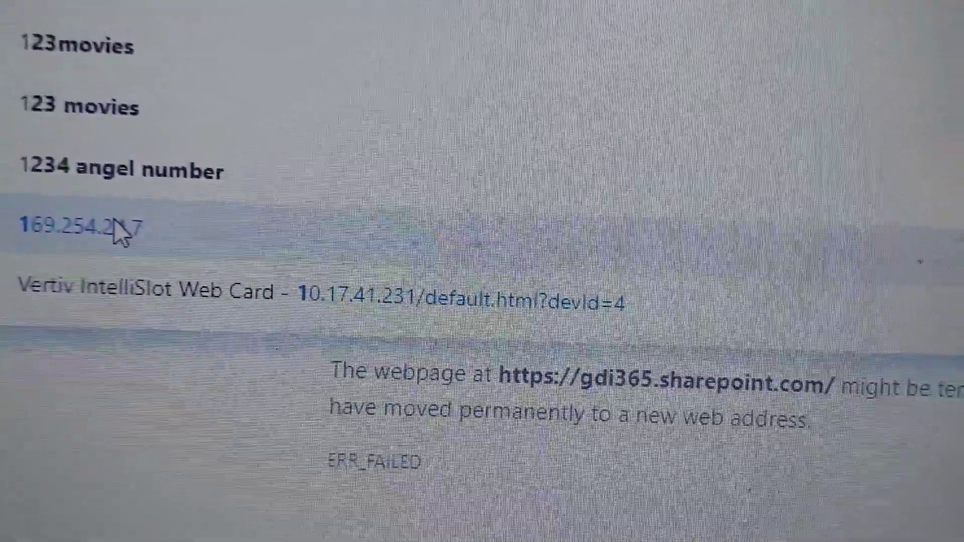
pyautogui.click(117, 226)
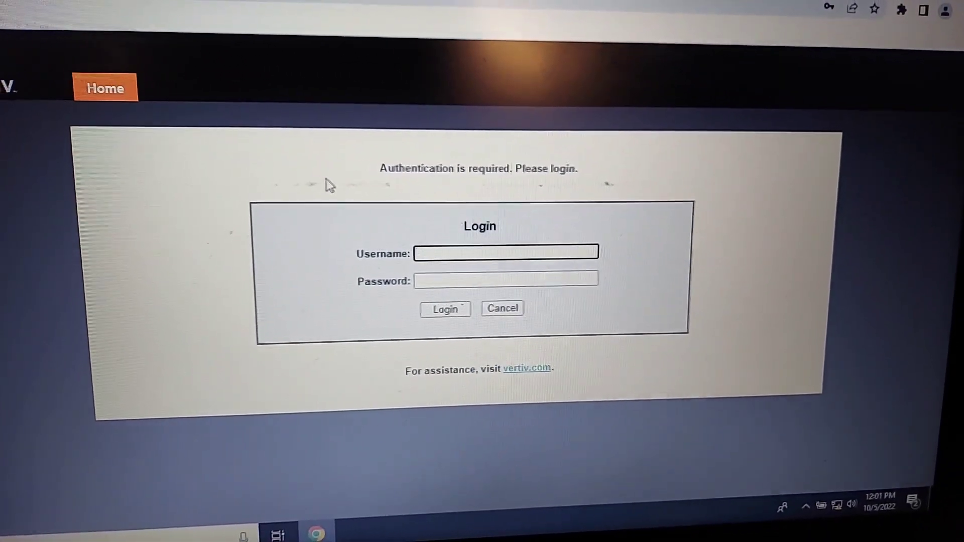
# Autofill the login form with the saved Liebert username and password.
pyautogui.click(443, 255)
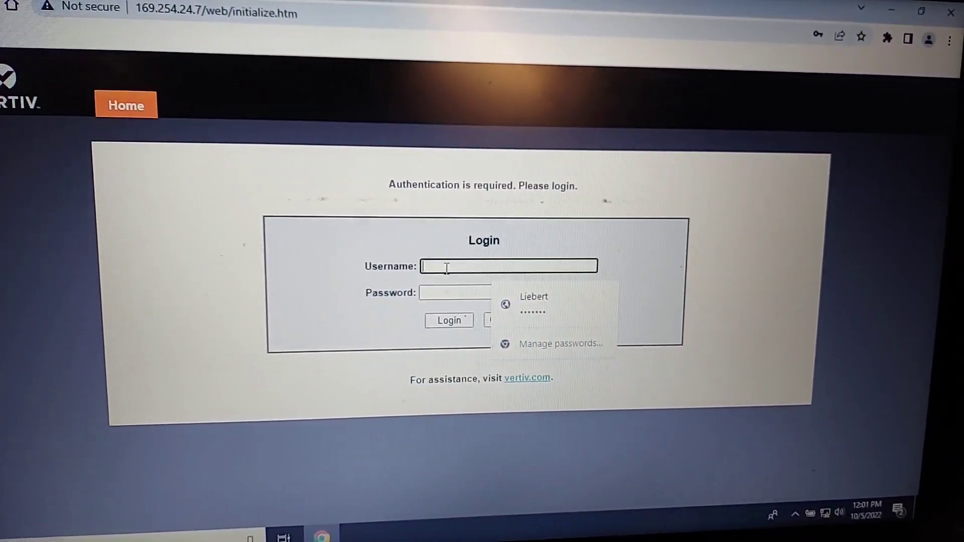
pyautogui.click(525, 294)
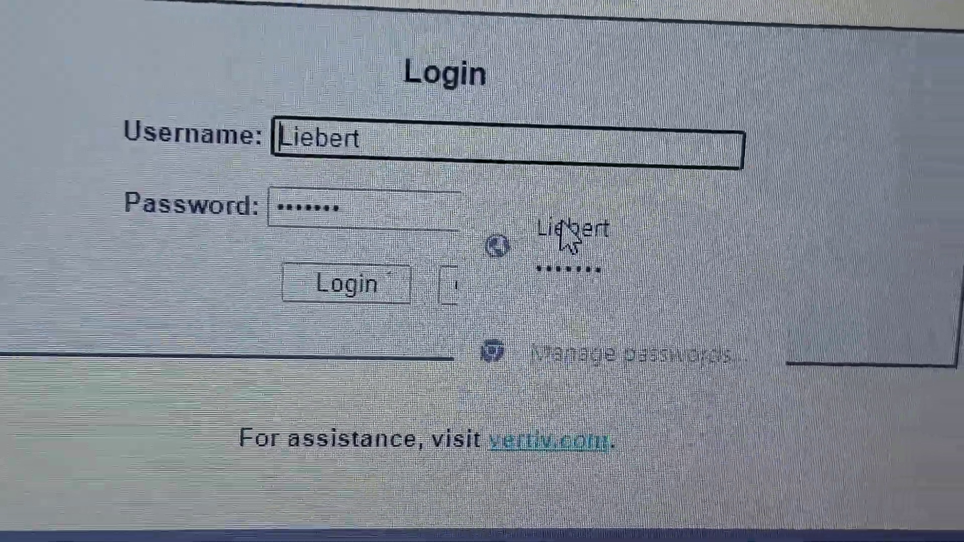
pyautogui.click(569, 230)
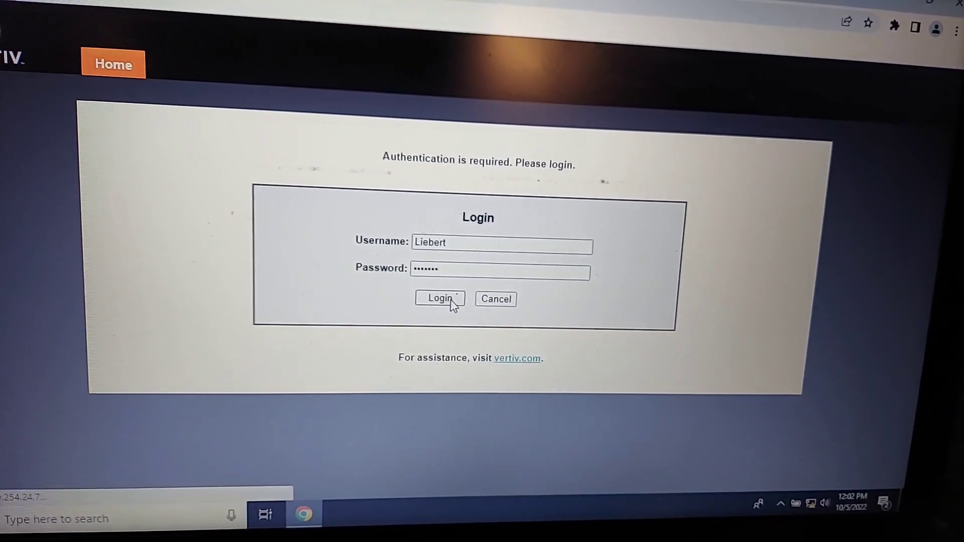
# Submit the login to reach the Liebert Challenger summary showing the unit OFF.
pyautogui.click(439, 280)
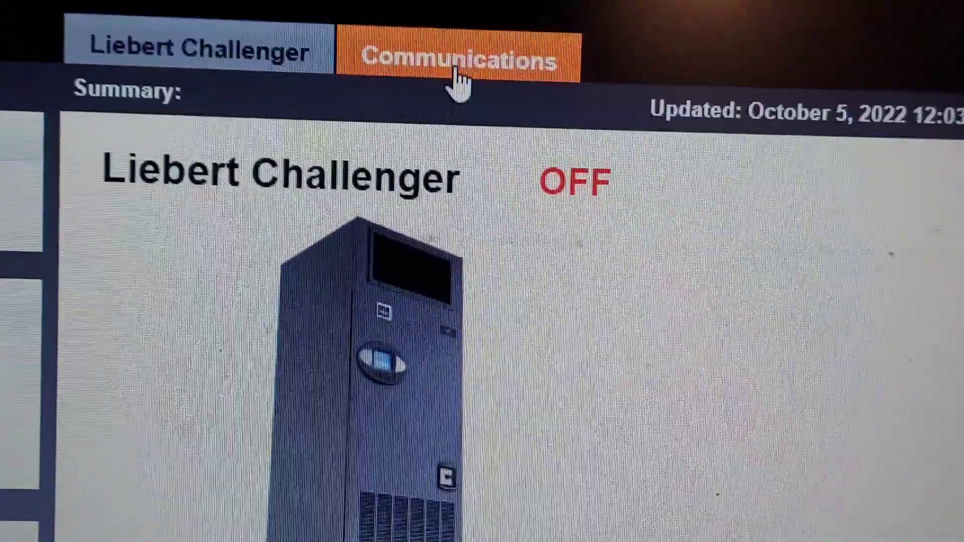
pyautogui.click(525, 15)
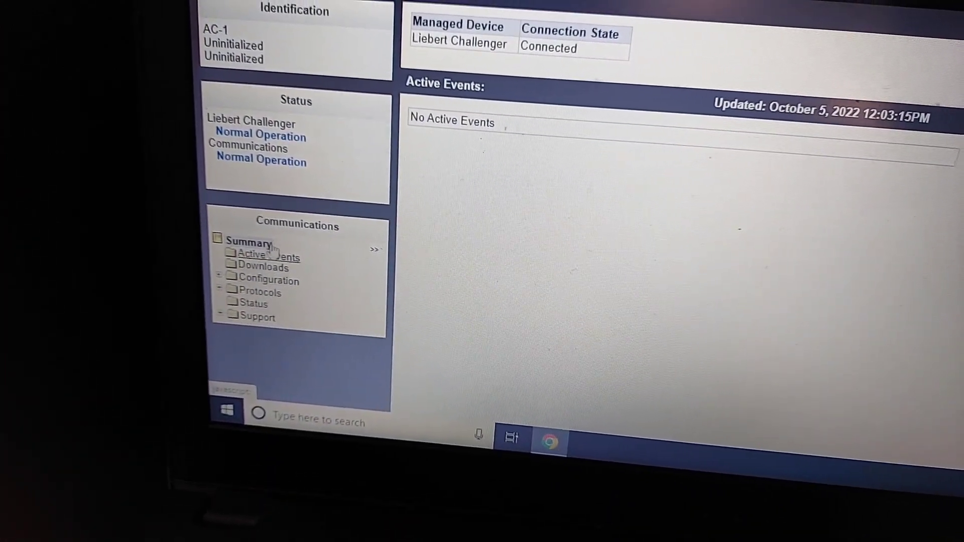
pyautogui.click(268, 283)
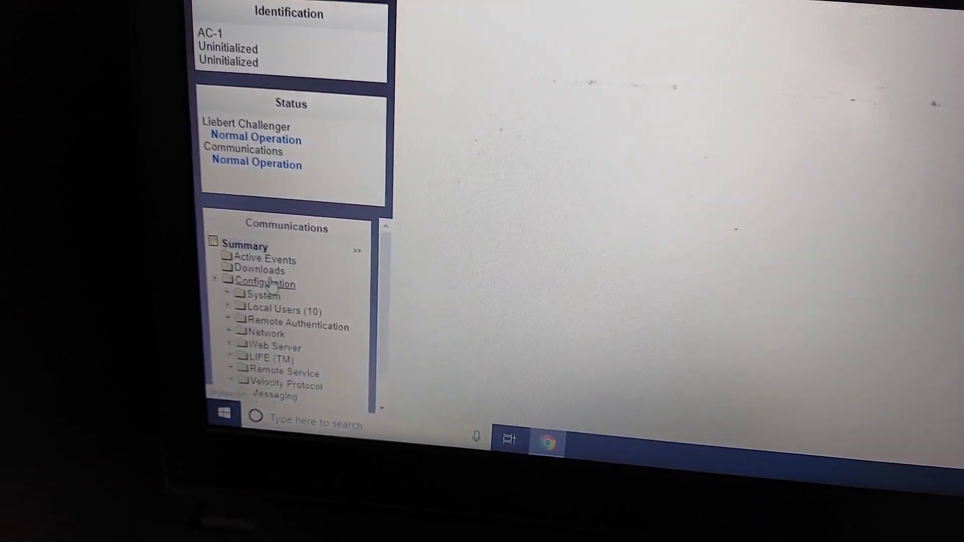
pyautogui.click(267, 338)
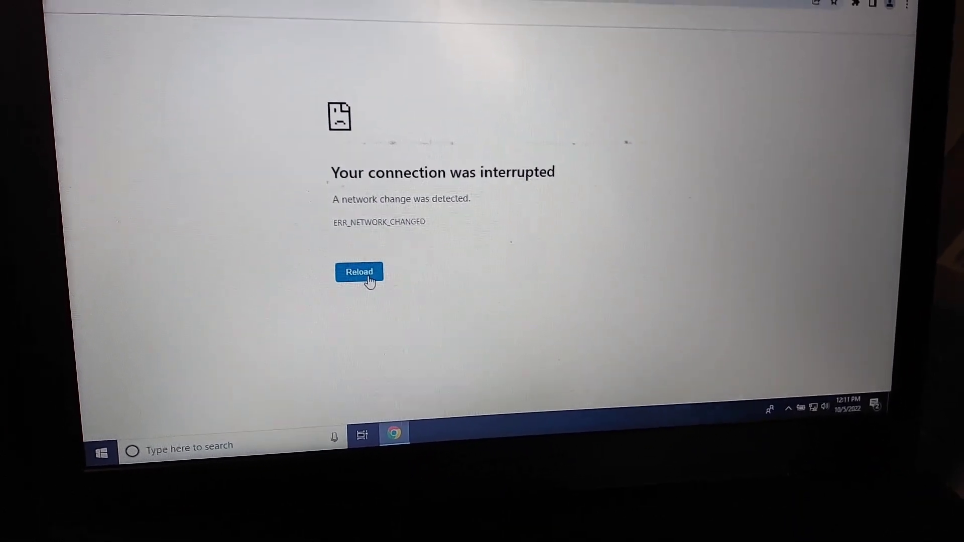
pyautogui.click(395, 281)
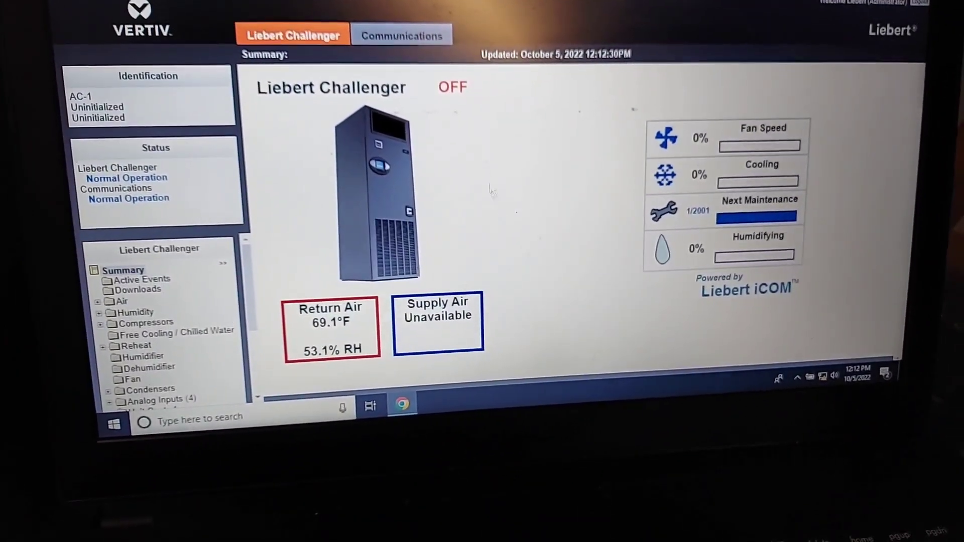
# Display the Unit Operations table with fan, cooling and humidifier states and set points.
pyautogui.click(411, 48)
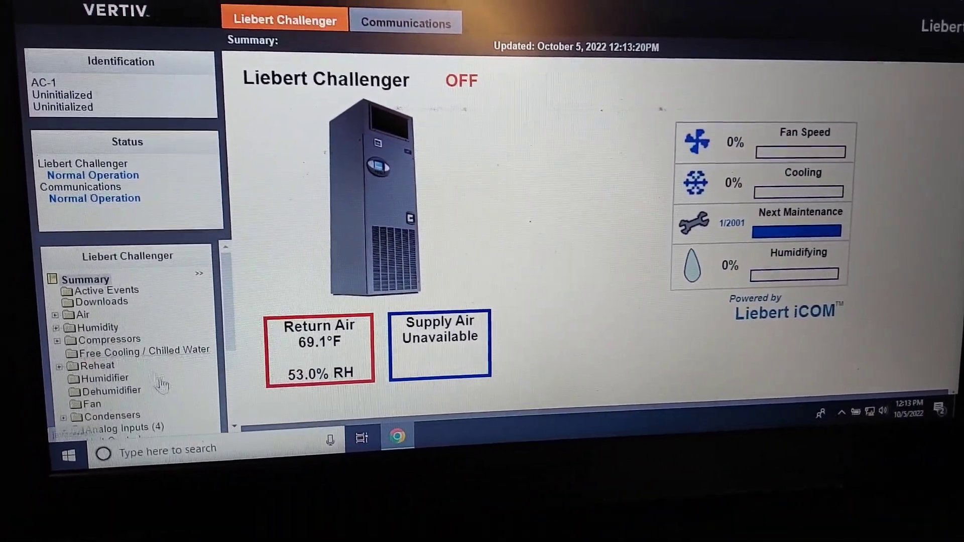
pyautogui.click(234, 432)
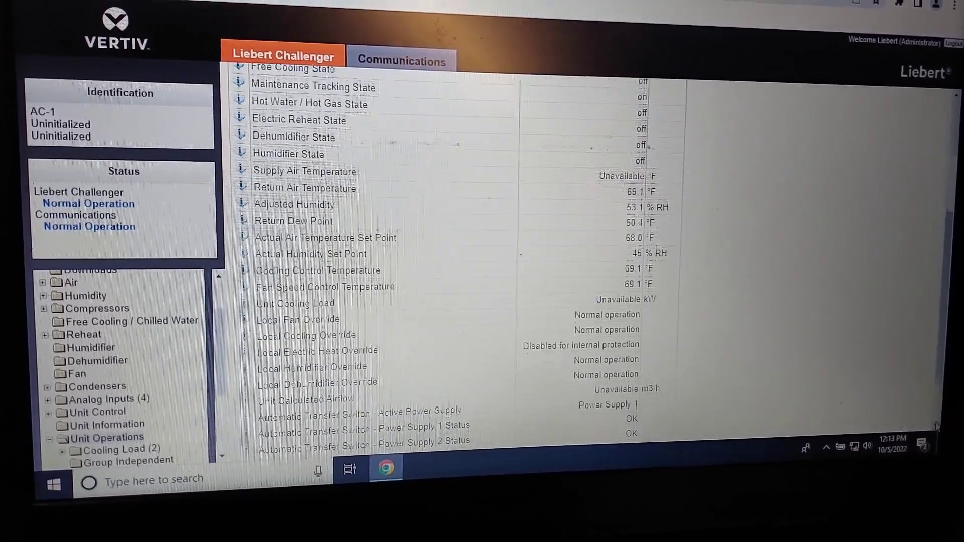
pyautogui.scroll(-1, 936, 427)
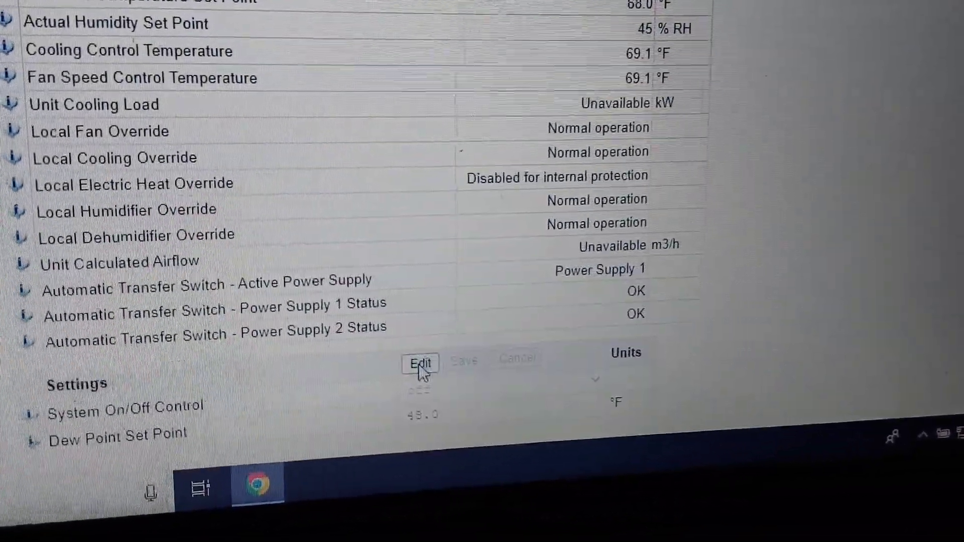
# Edit the unit settings, set System On/Off Control to on and save.
pyautogui.click(419, 369)
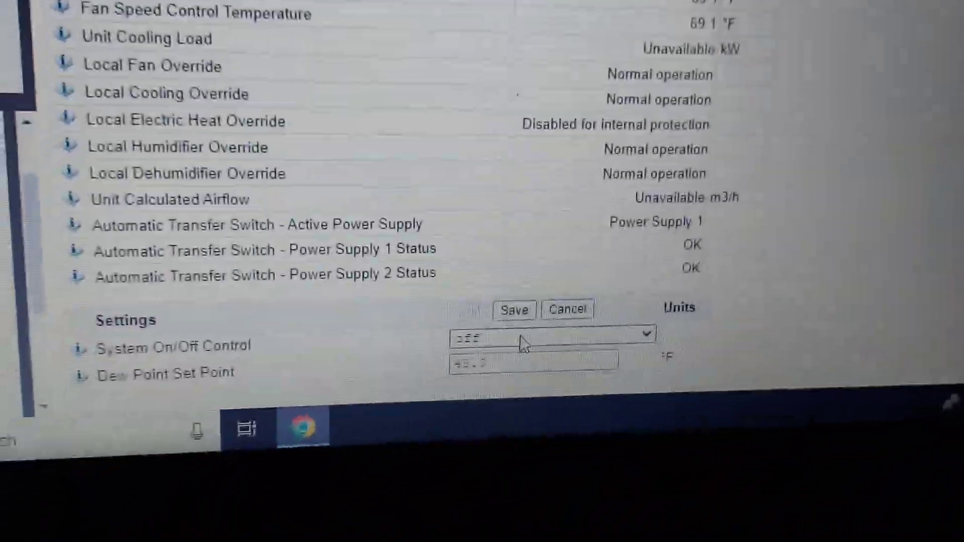
pyautogui.click(508, 340)
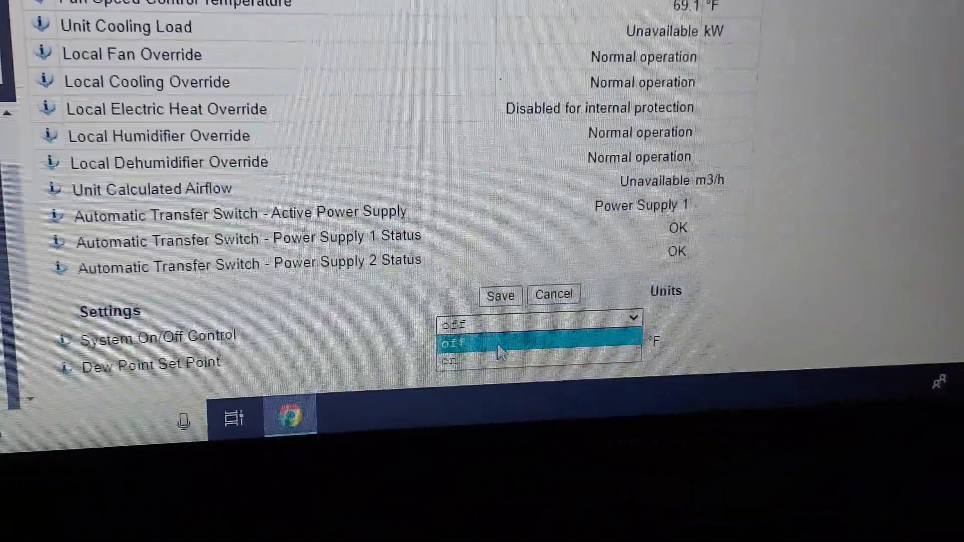
pyautogui.click(482, 359)
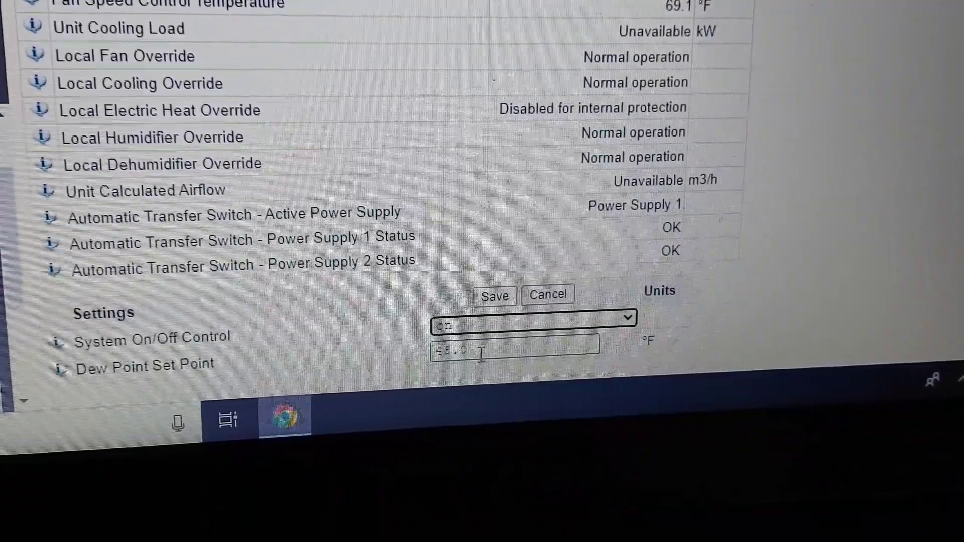
pyautogui.click(501, 302)
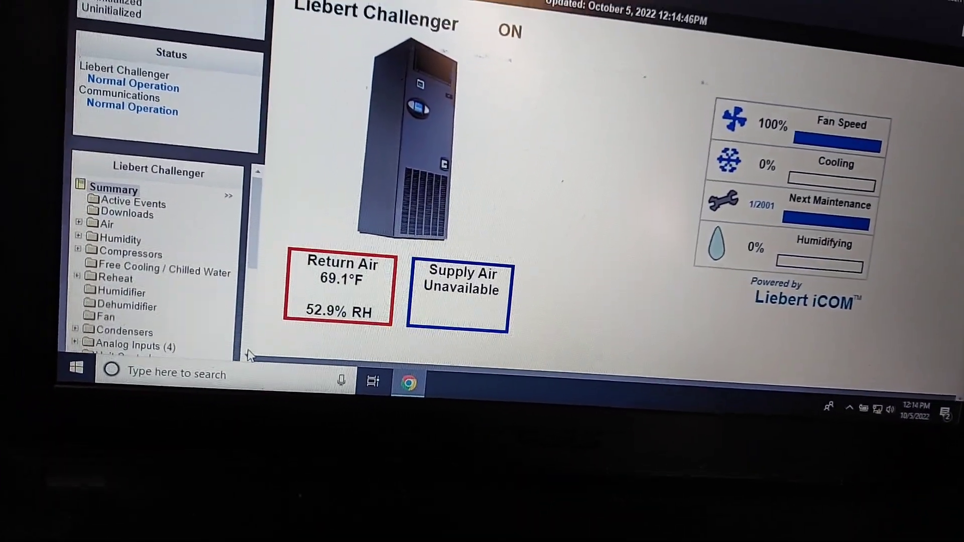
pyautogui.scroll(-5, 249, 356)
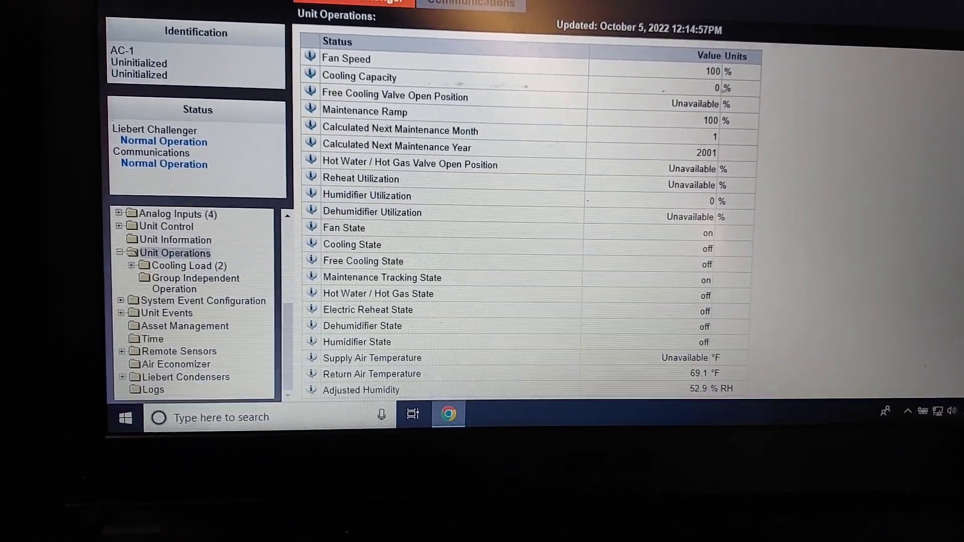
pyautogui.scroll(-2, 528, 212)
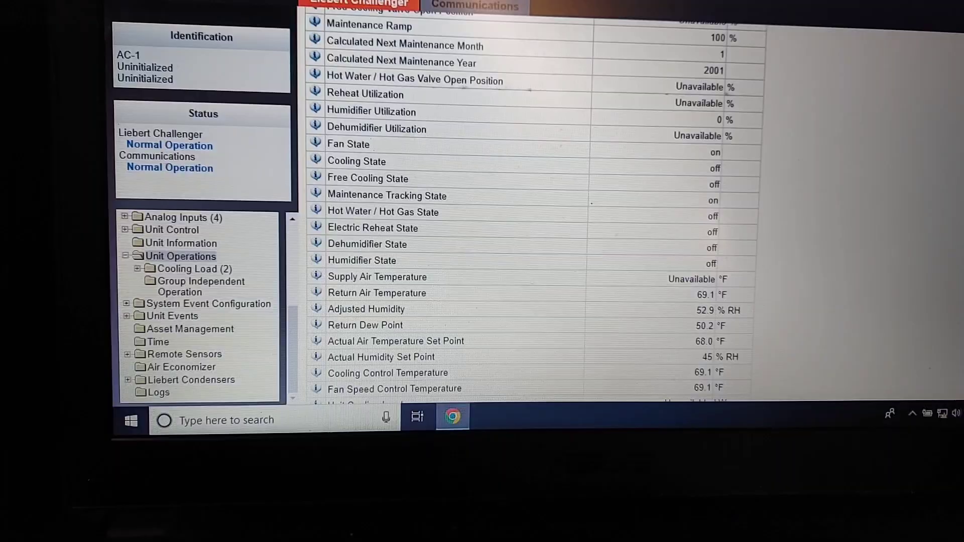
pyautogui.scroll(-1, 527, 211)
pyautogui.scroll(-1, 528, 211)
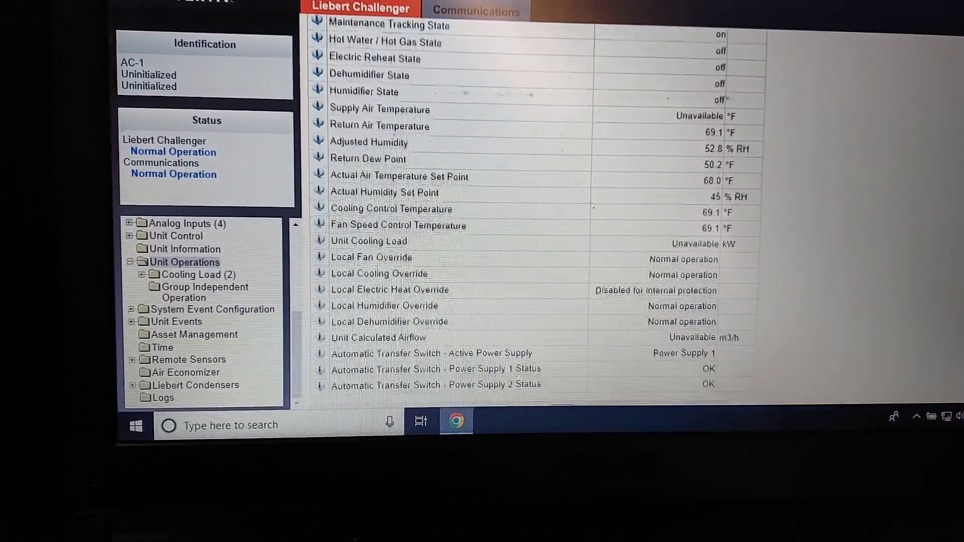
pyautogui.scroll(-2, 528, 211)
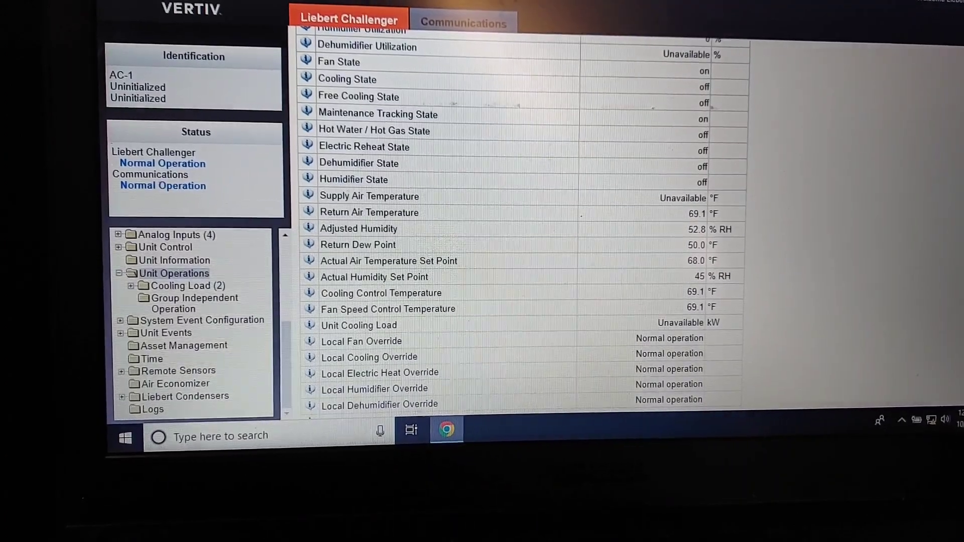
pyautogui.scroll(3, 520, 226)
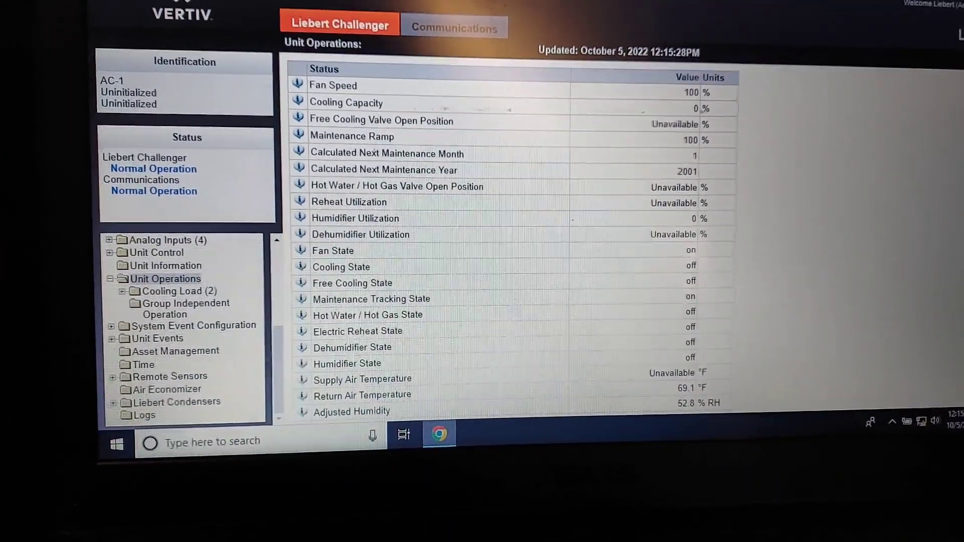
pyautogui.scroll(-5, 508, 226)
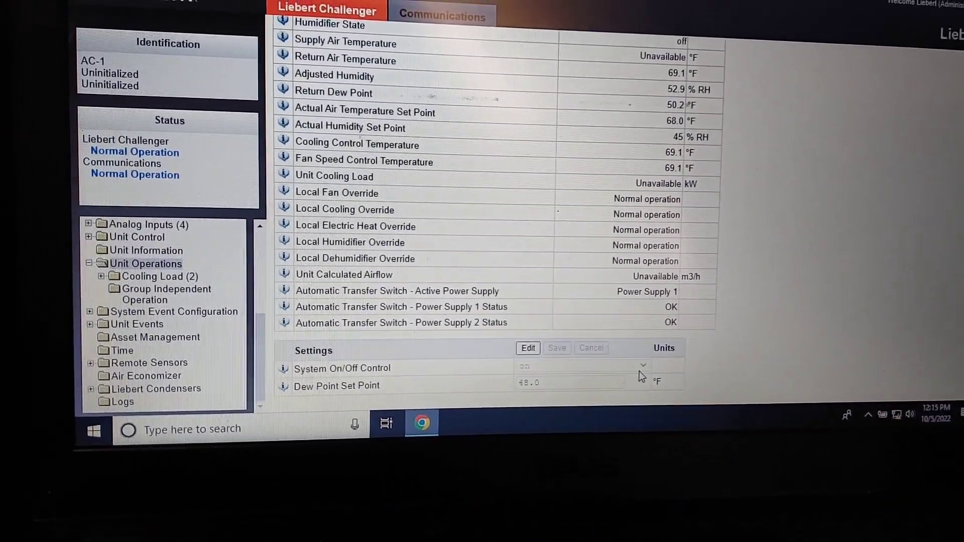
# Edit the unit settings and change System On/Off Control to off.
pyautogui.click(526, 351)
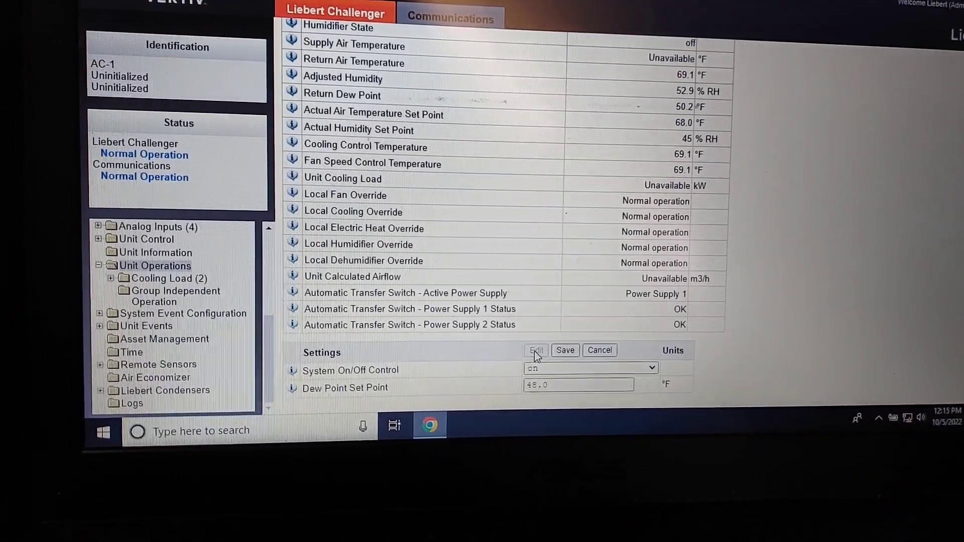
pyautogui.click(603, 370)
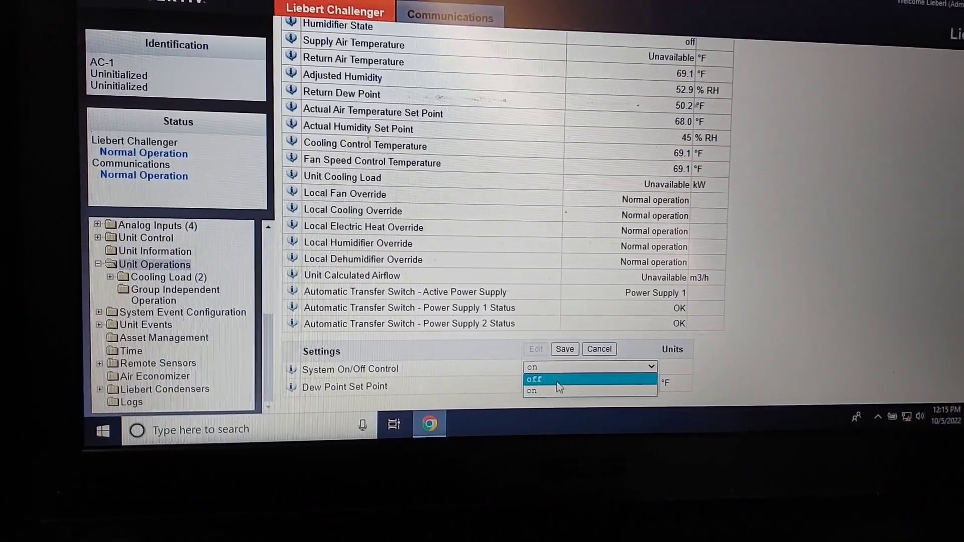
pyautogui.click(557, 378)
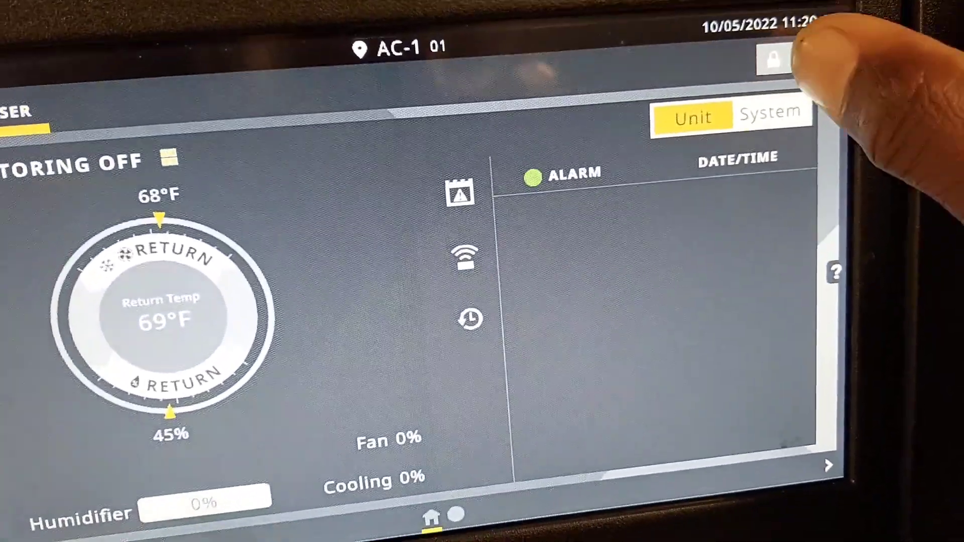
# Enter the password at the iCOM Login prompt to unlock the home screen.
pyautogui.click(775, 61)
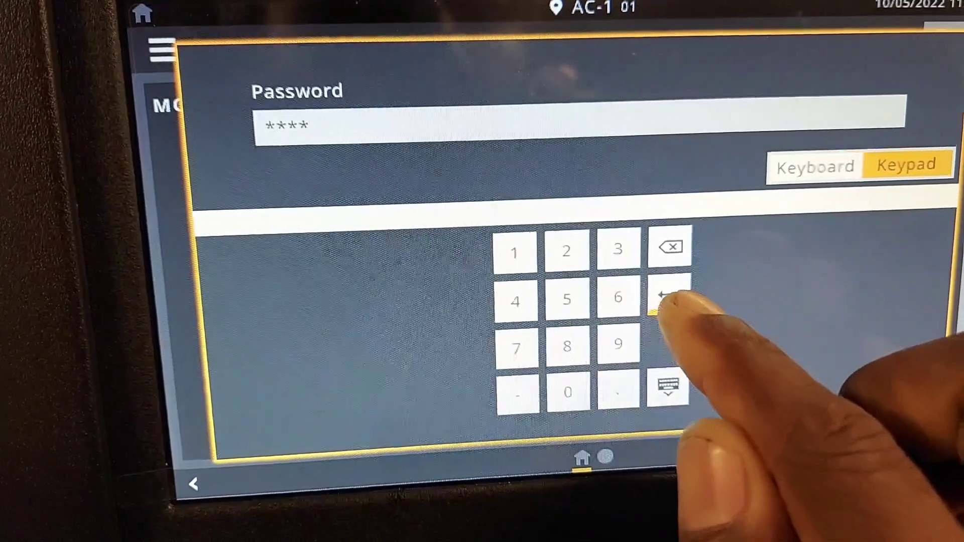
pyautogui.click(669, 298)
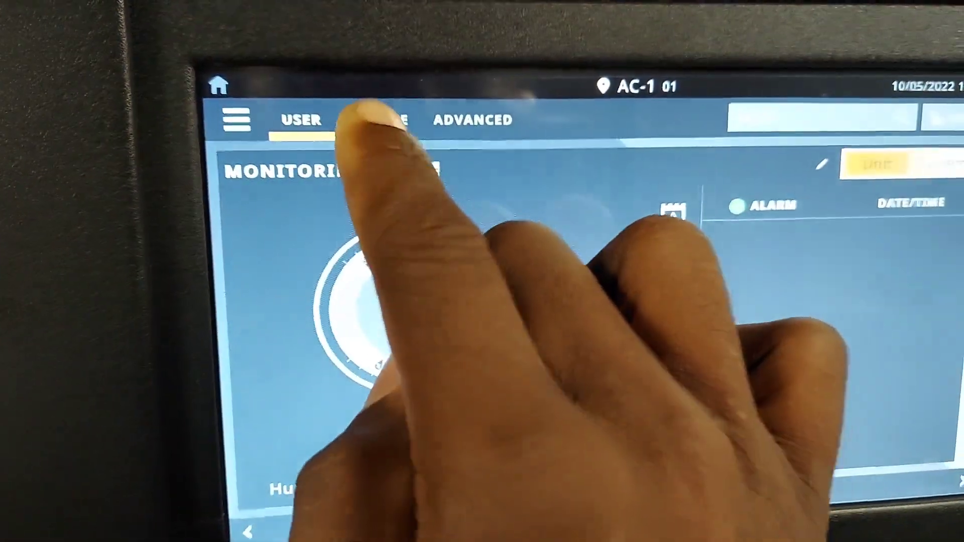
pyautogui.click(376, 120)
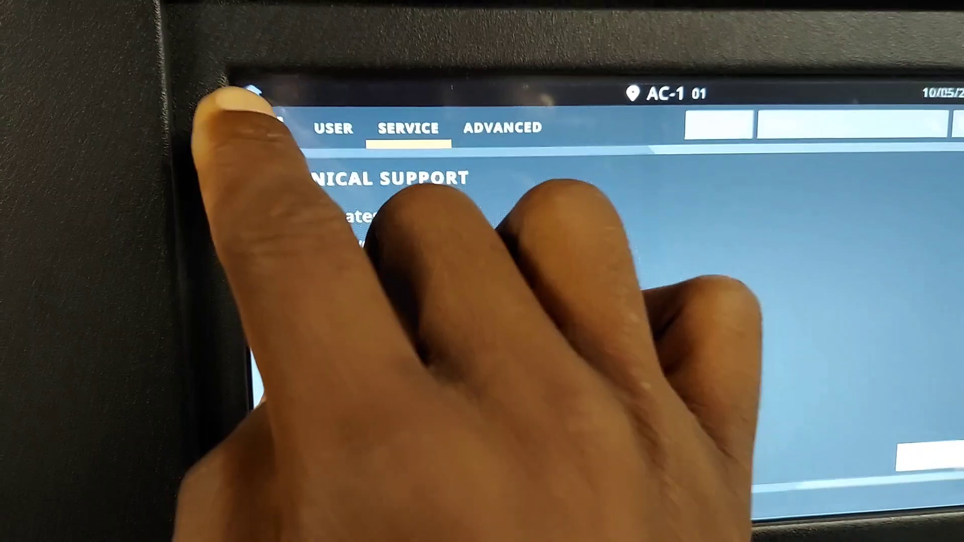
pyautogui.click(239, 115)
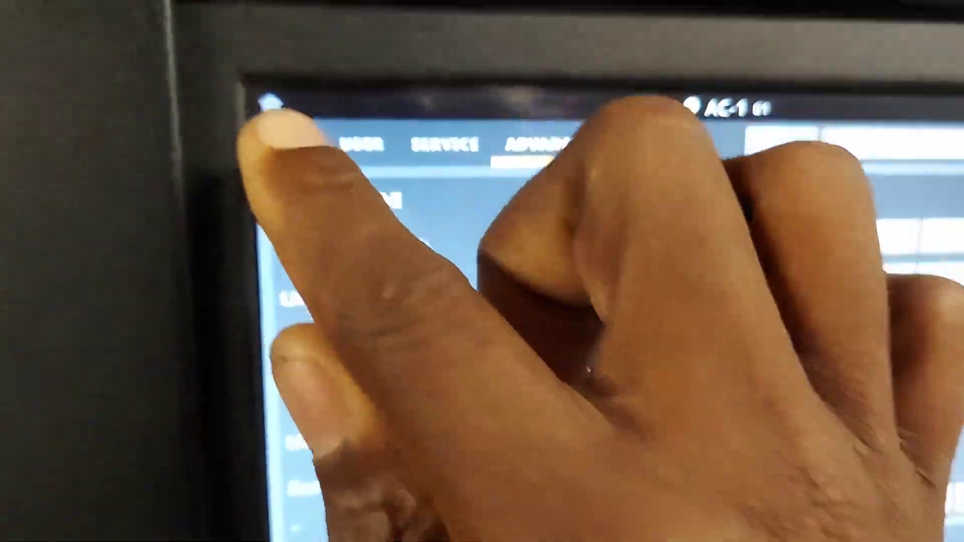
pyautogui.click(243, 101)
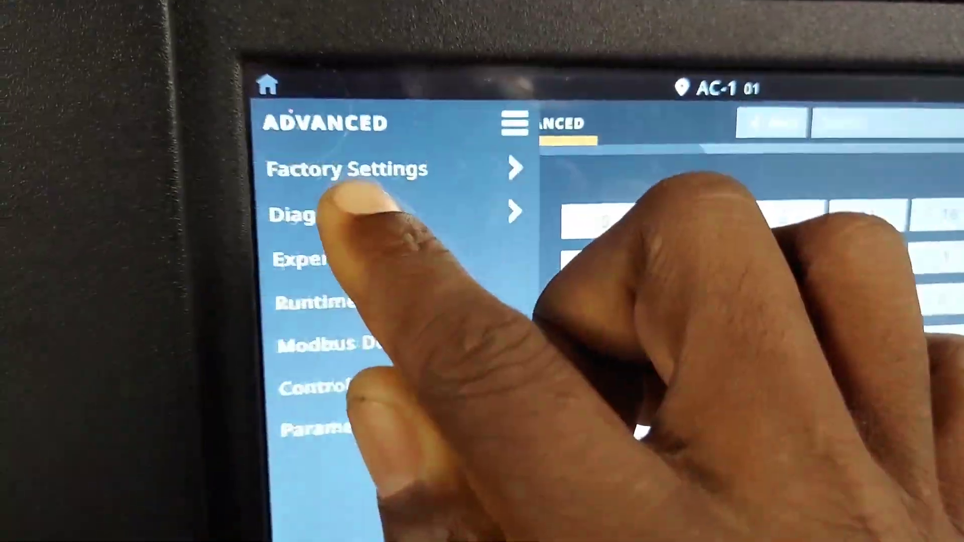
pyautogui.click(572, 125)
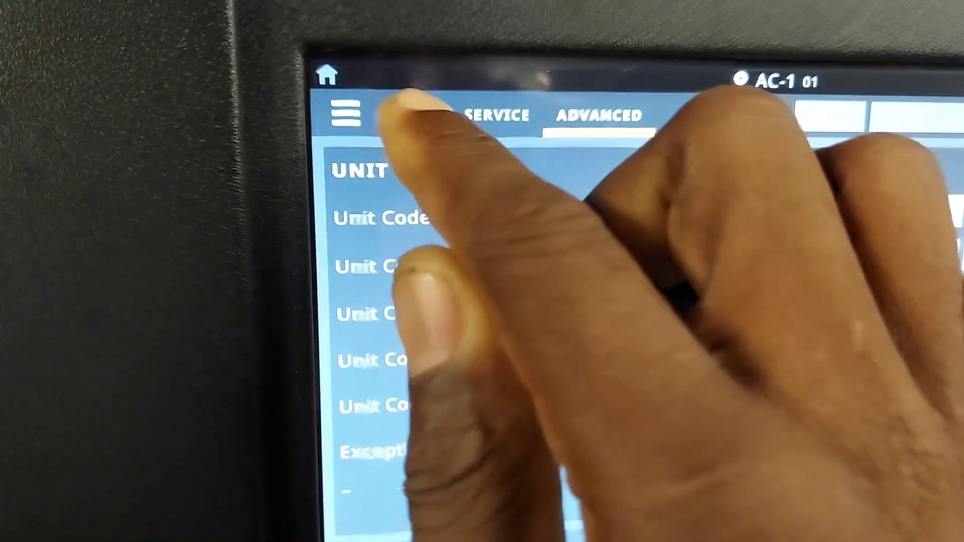
pyautogui.click(411, 113)
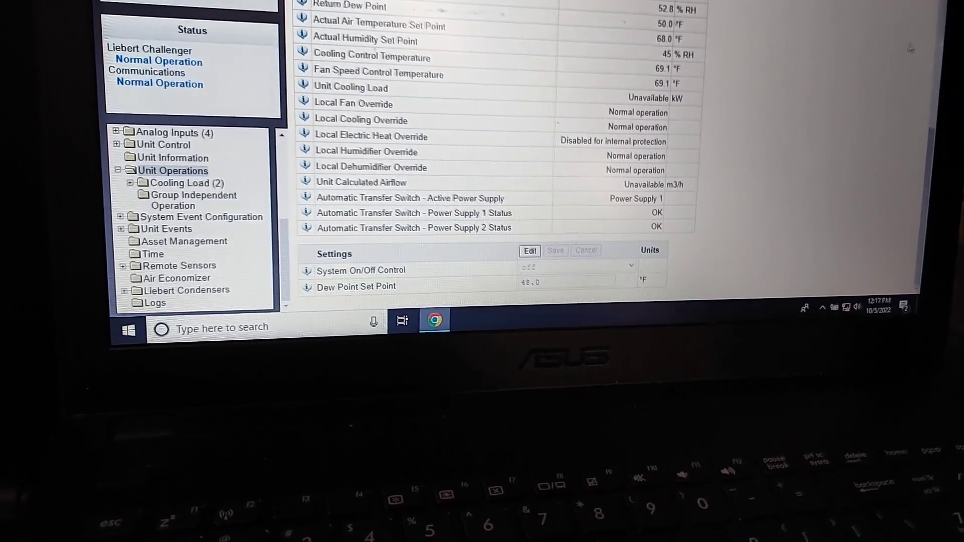
pyautogui.scroll(-5, 678, 102)
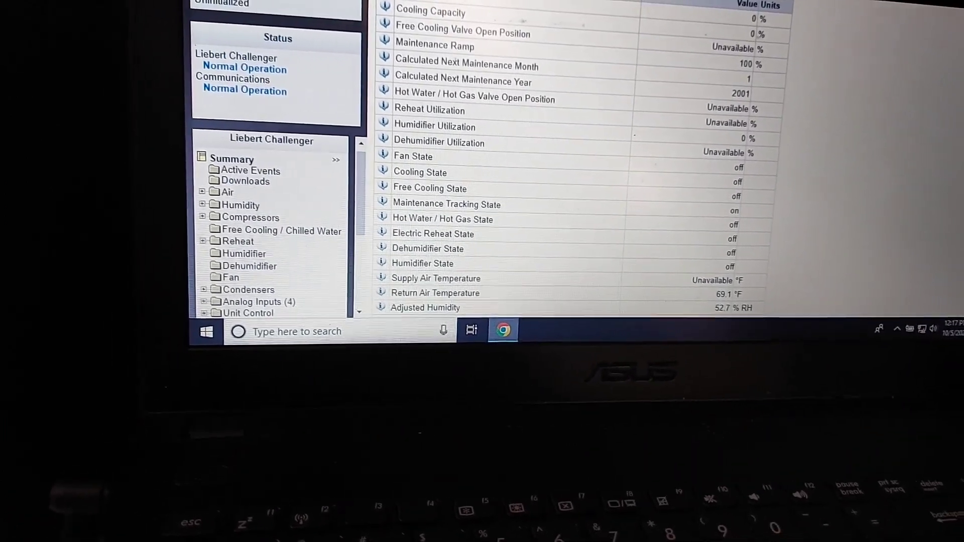
pyautogui.scroll(-5, 573, 151)
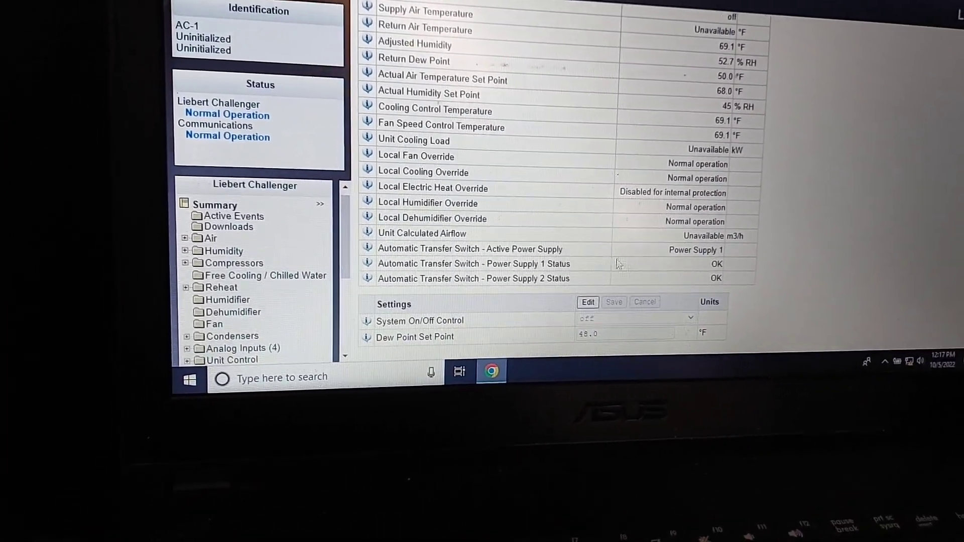
pyautogui.scroll(-5, 349, 320)
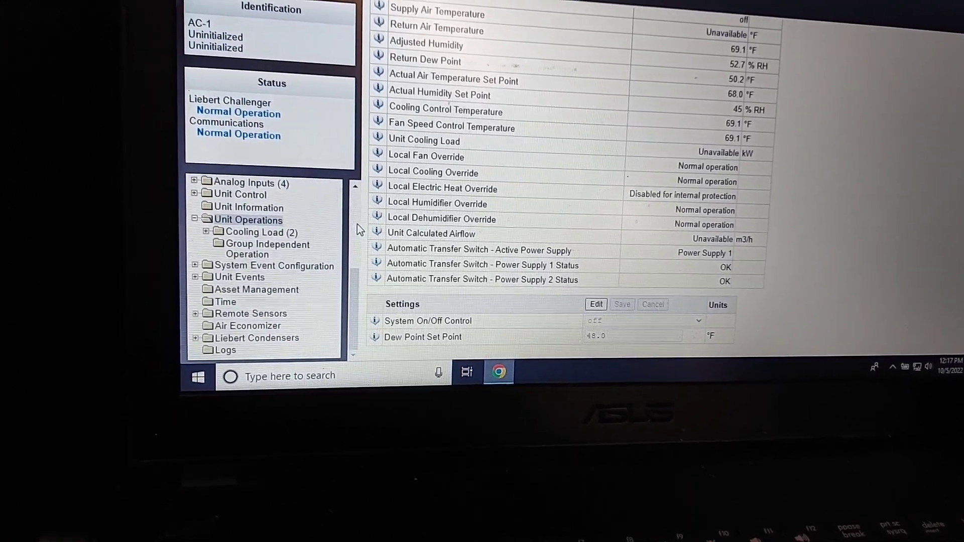
pyautogui.scroll(5, 354, 223)
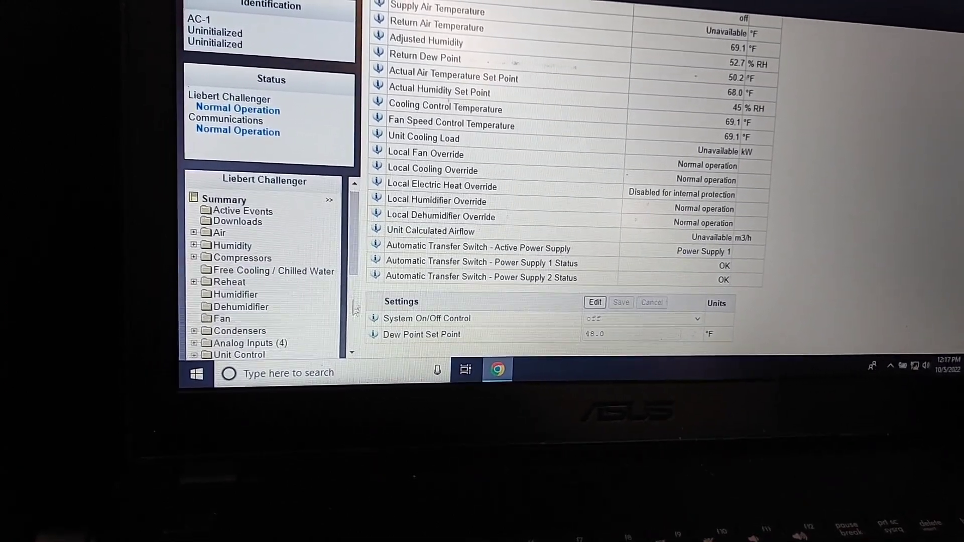
pyautogui.moveTo(355, 223); pyautogui.dragTo(354, 312)
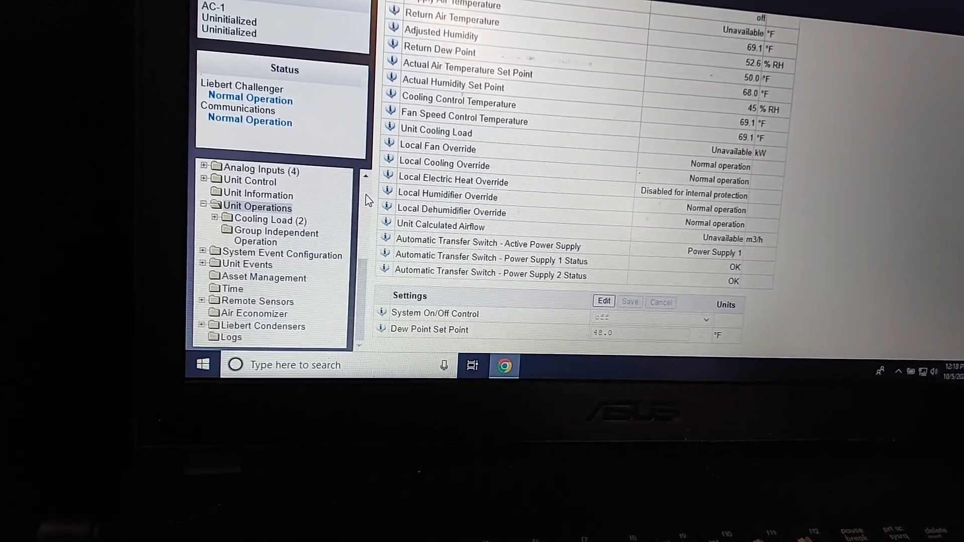
pyautogui.scroll(5, 368, 196)
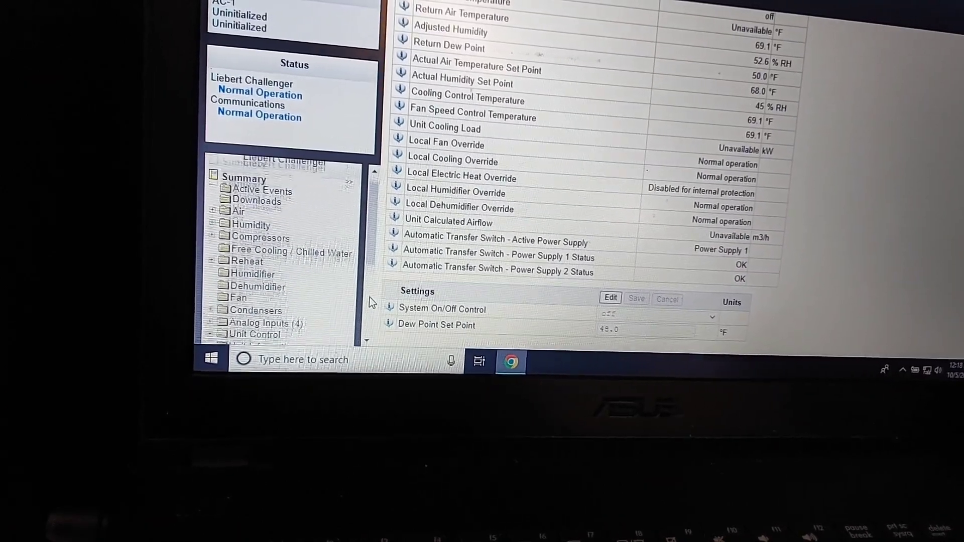
pyautogui.scroll(-5, 332, 283)
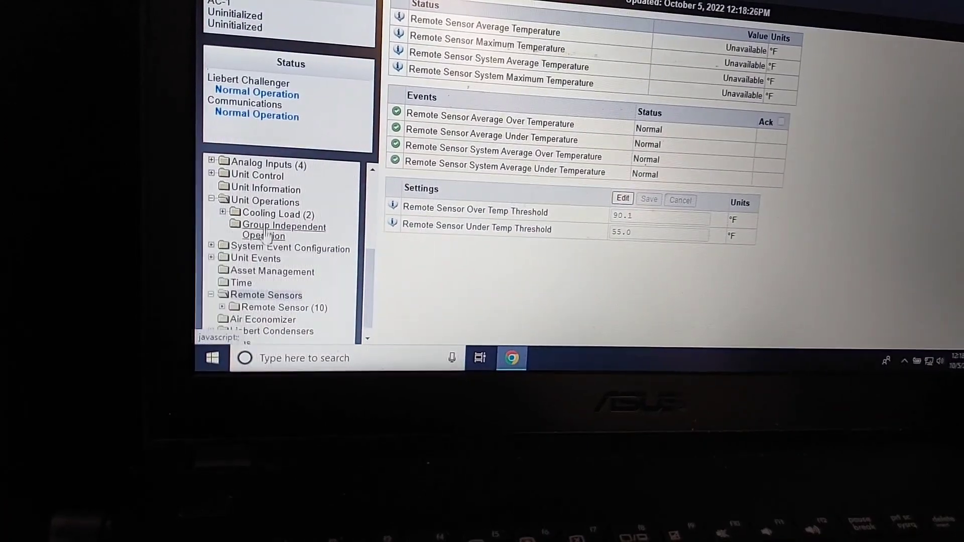
# Expand the Unit Control section in the navigation tree.
pyautogui.click(259, 179)
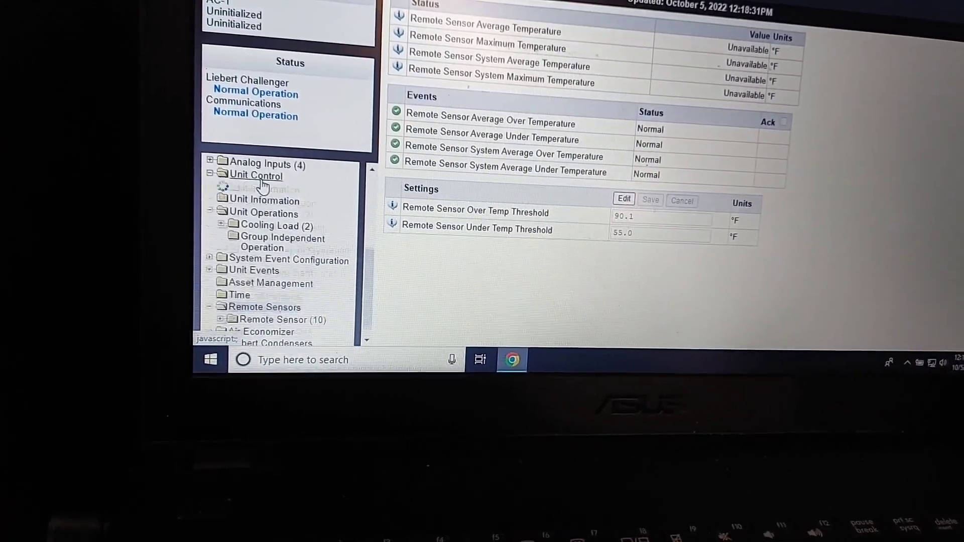